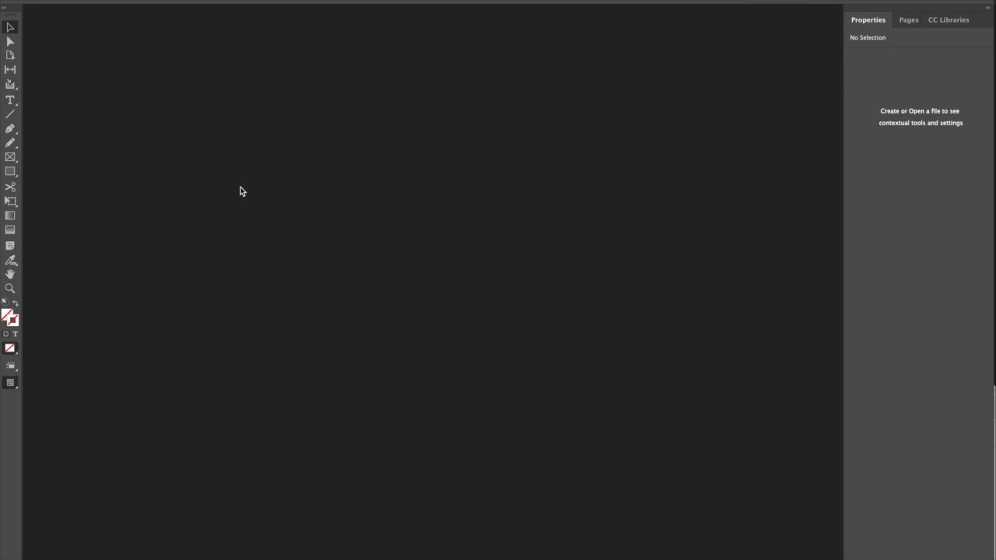
Step: Start a new document and set its height to 10 in
{"action": "left_click", "coordinate": [83, 0]}
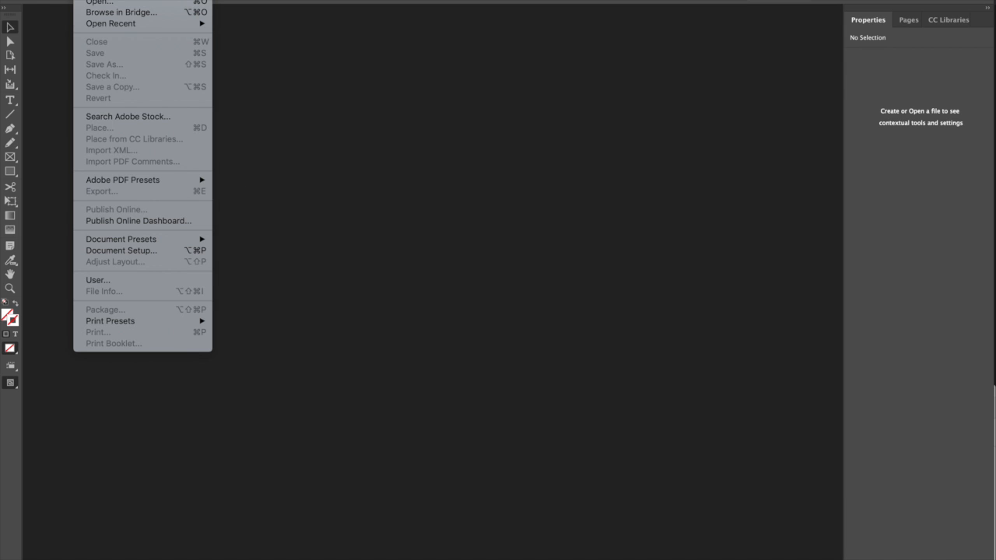
{"action": "mouse_move", "coordinate": [96, 0]}
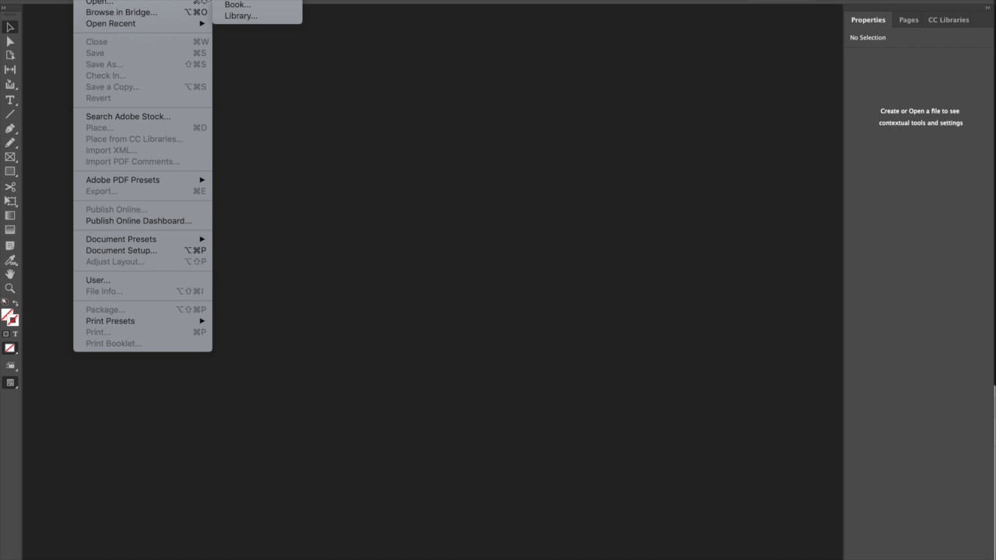
{"action": "left_click", "coordinate": [235, 0]}
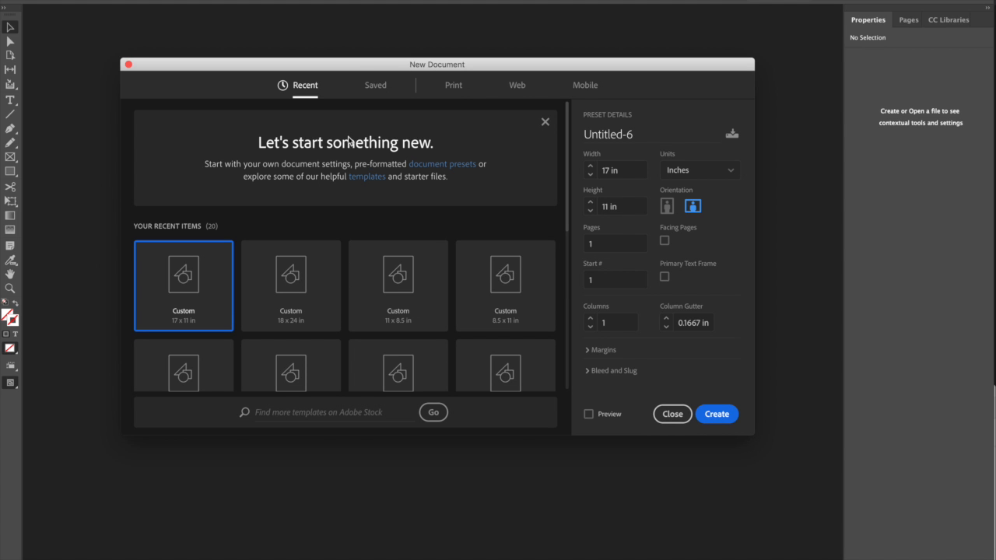
{"action": "left_click", "coordinate": [625, 174]}
{"action": "left_click_drag", "start_coordinate": [625, 173], "coordinate": [592, 170]}
{"action": "left_click_drag", "start_coordinate": [627, 204], "coordinate": [585, 202]}
{"action": "type", "text": "10"}
Step: Set the document to two columns with a 1 in column gutter
{"action": "left_click", "coordinate": [590, 319]}
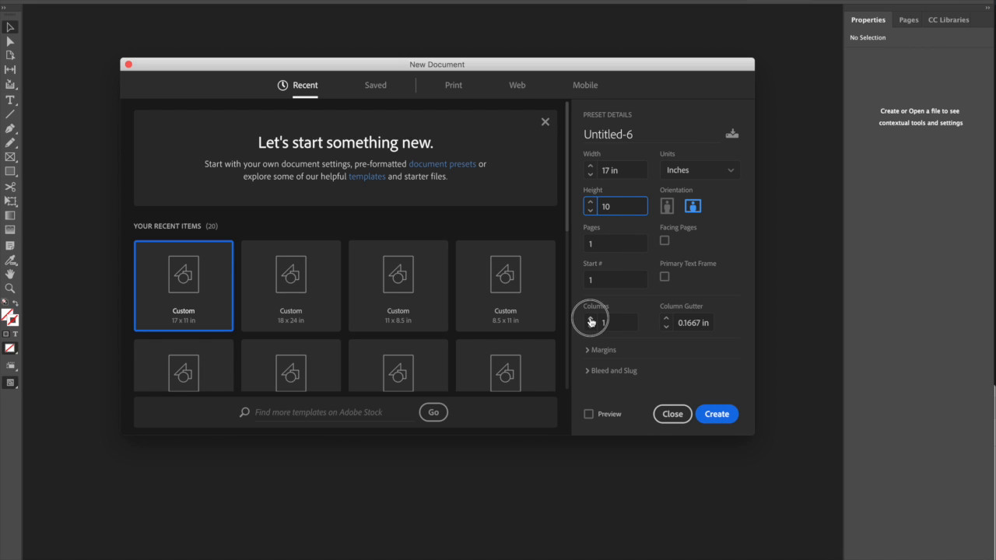
{"action": "left_click", "coordinate": [666, 318]}
{"action": "left_click", "coordinate": [666, 318]}
{"action": "left_click", "coordinate": [666, 319]}
{"action": "left_click", "coordinate": [666, 319]}
{"action": "left_click", "coordinate": [666, 318]}
{"action": "left_click", "coordinate": [666, 318]}
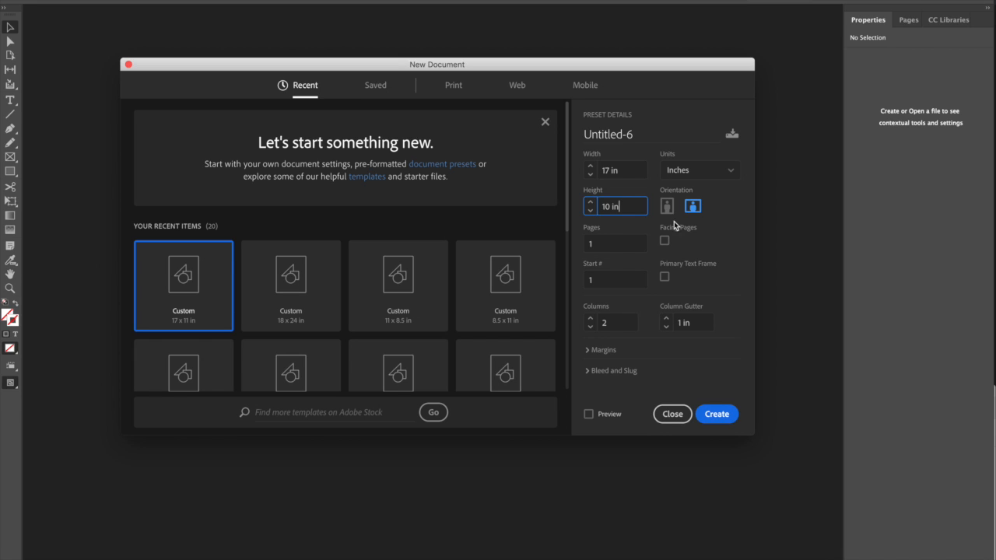
Step: Create the 17 by 10 in landscape document
{"action": "left_click", "coordinate": [635, 168]}
{"action": "left_click", "coordinate": [632, 204]}
{"action": "left_click", "coordinate": [625, 324]}
{"action": "left_click", "coordinate": [694, 324]}
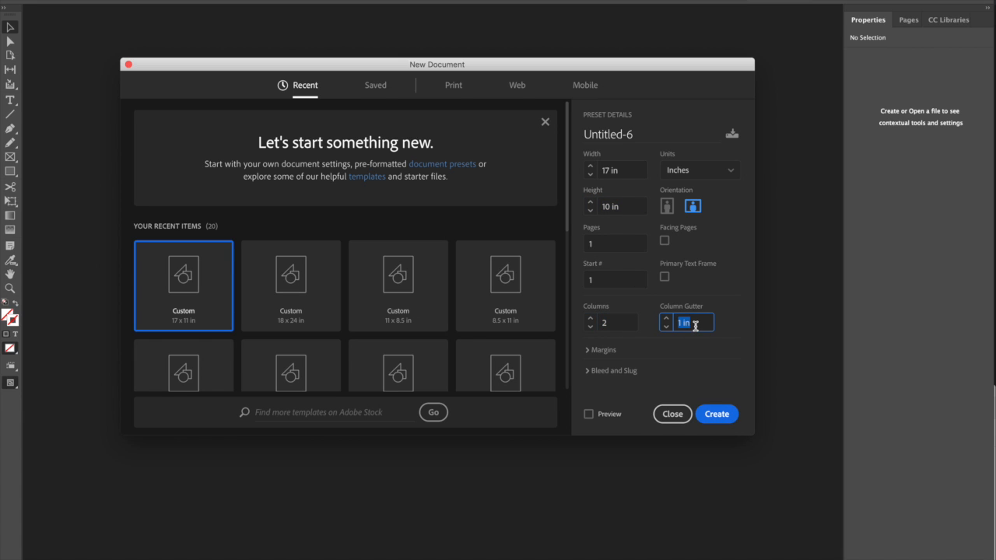
{"action": "left_click", "coordinate": [716, 414]}
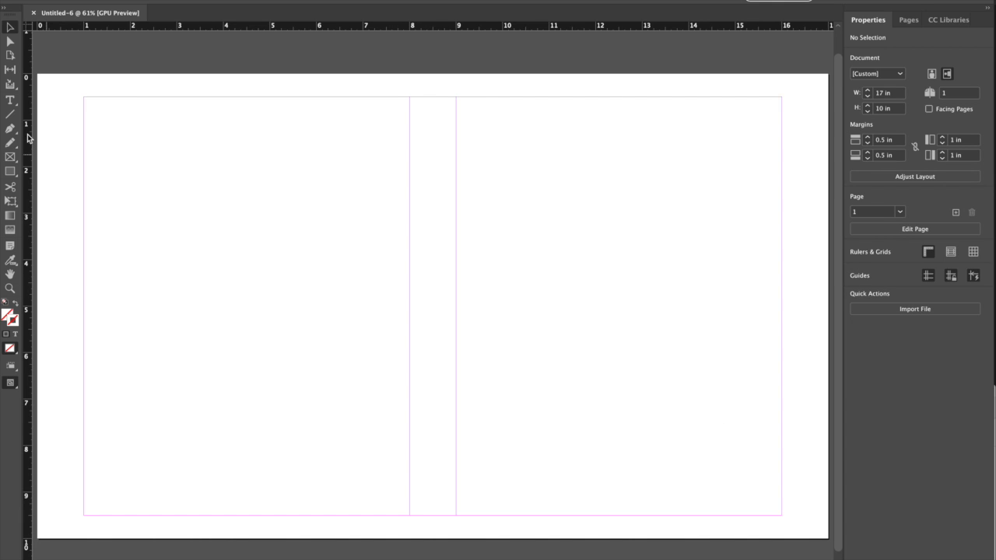
Step: Draw a text frame on the right half of the page and enter "Front cover"
{"action": "left_click", "coordinate": [10, 99]}
{"action": "left_click_drag", "start_coordinate": [465, 208], "coordinate": [766, 355]}
{"action": "type", "text": "ront"}
{"action": "key", "text": "BackSpace"}
{"action": "key", "text": "BackSpace"}
{"action": "key", "text": "BackSpace"}
{"action": "key", "text": "BackSpace"}
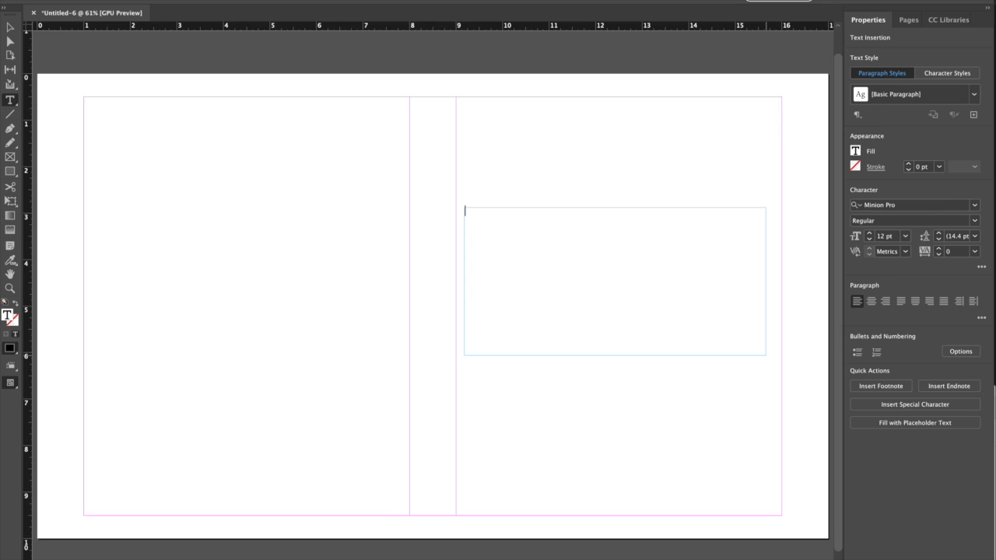
{"action": "type", "text": "Front cover"}
Step: Enlarge the Front cover text to 92 pt
{"action": "key", "text": "super+a"}
{"action": "key", "text": "alt+shift+super+period"}
{"action": "key", "text": "alt+shift+super+period"}
{"action": "key", "text": "alt+shift+super+period"}
{"action": "key", "text": "alt+shift+super+period"}
{"action": "key", "text": "alt+shift+super+period"}
{"action": "key", "text": "alt+shift+super+period"}
{"action": "key", "text": "alt+shift+super+period"}
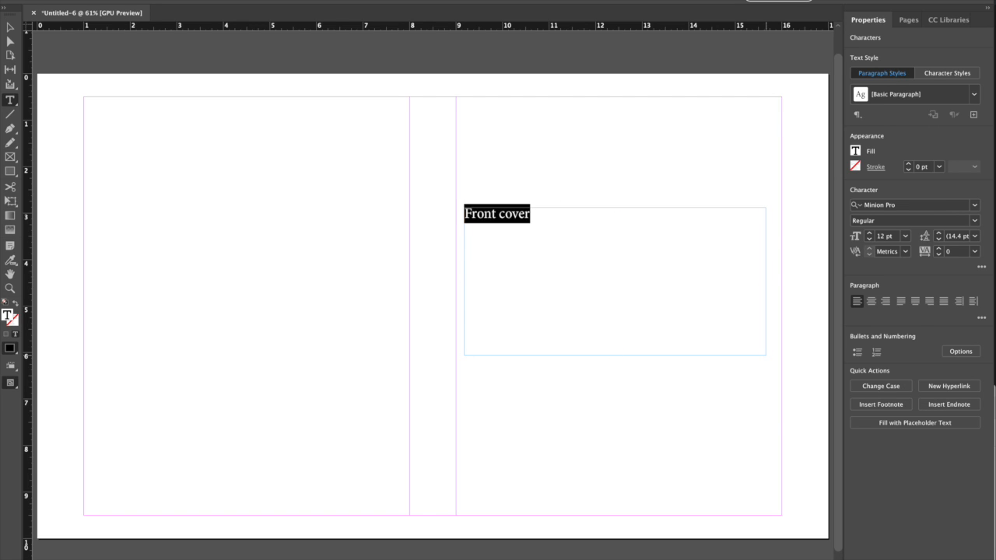
{"action": "key", "text": "alt+shift+super+period"}
{"action": "key", "text": "alt+shift+super+period"}
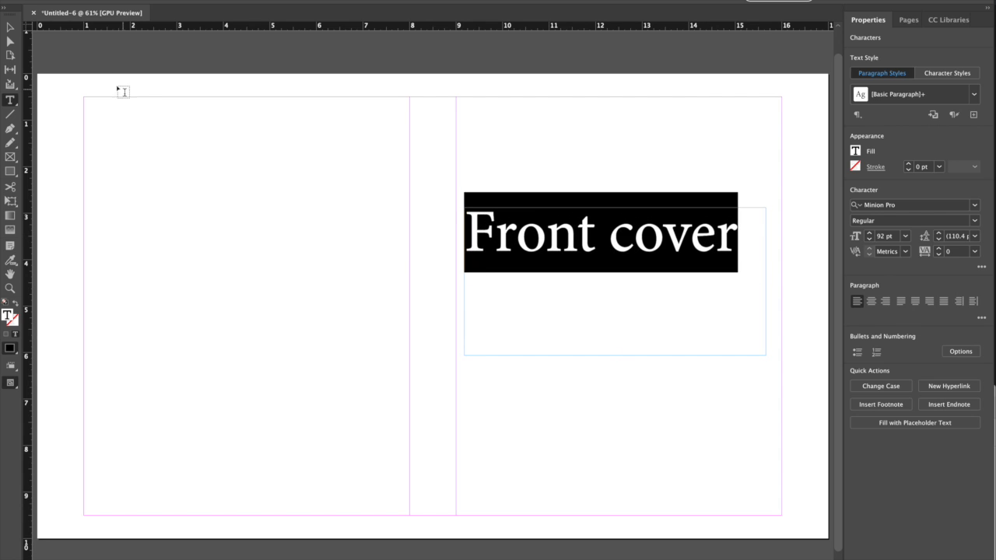
Step: Duplicate the Front cover frame onto the left half and change its text to "Back cover"
{"action": "key", "text": "Escape"}
{"action": "left_click_drag", "start_coordinate": [529, 227], "coordinate": [161, 215]}
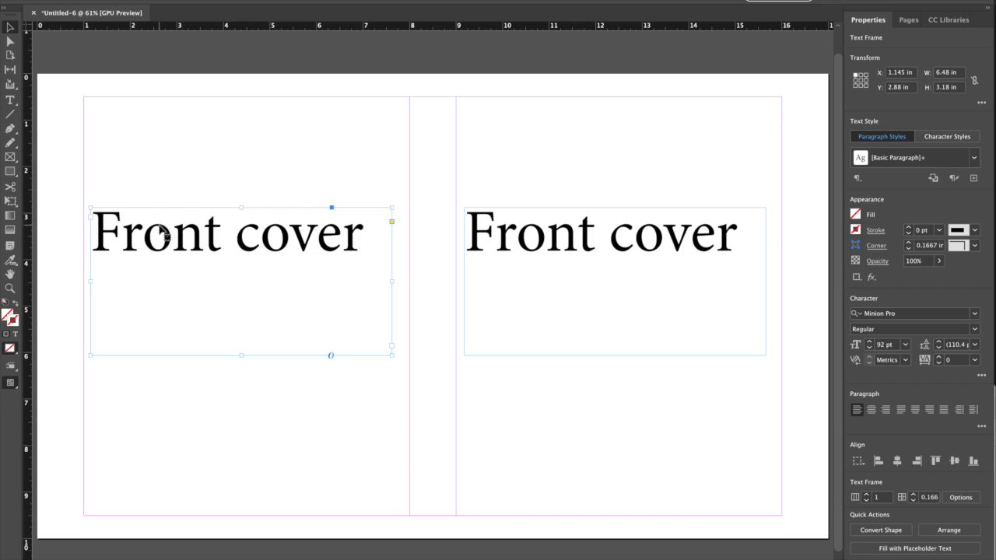
{"action": "double_click", "coordinate": [160, 233]}
{"action": "double_click", "coordinate": [150, 231]}
{"action": "type", "text": "Back"}
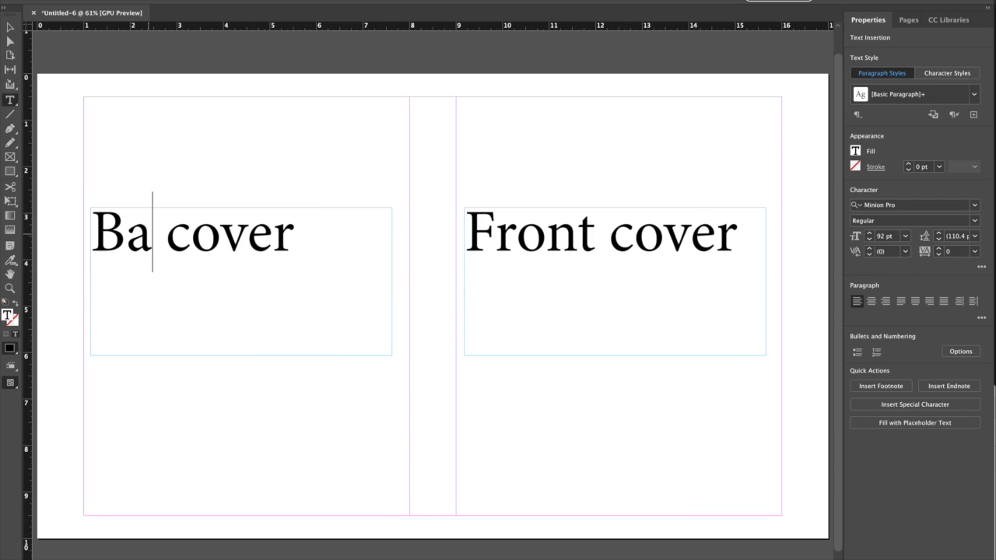
{"action": "key", "text": "Escape"}
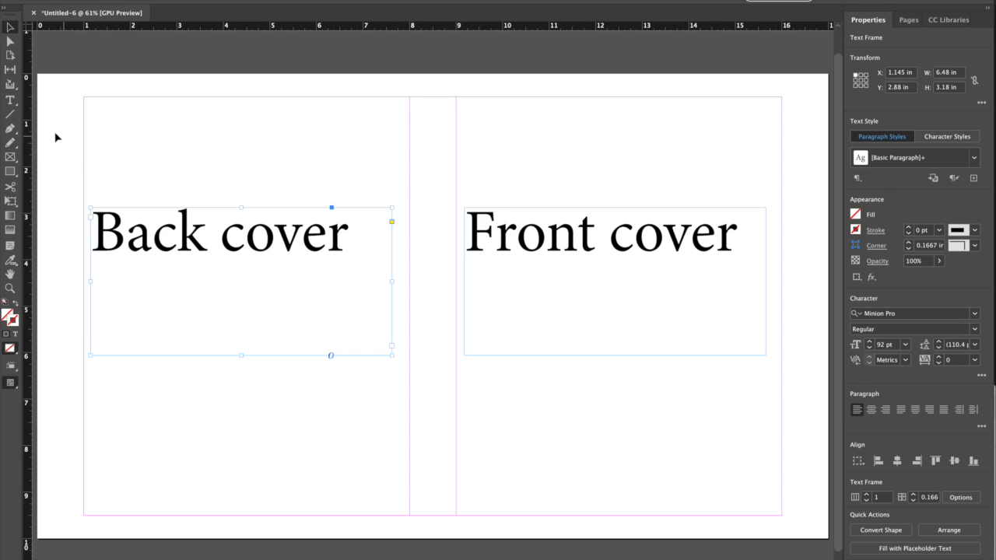
Step: Draw a text frame across the spine and enter "Spine copy - title, author's name, maybe publisher"
{"action": "left_click", "coordinate": [10, 100]}
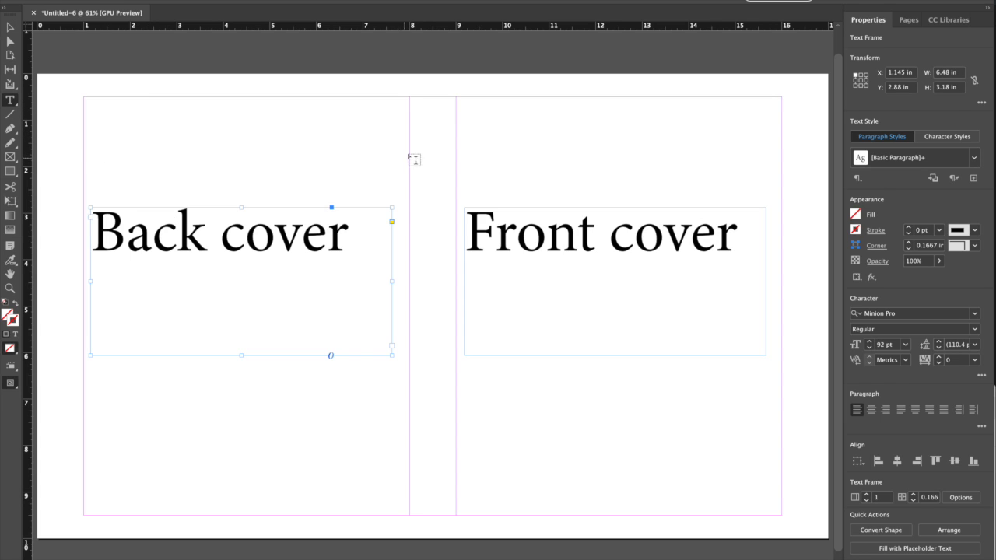
{"action": "left_click_drag", "start_coordinate": [392, 127], "coordinate": [732, 175]}
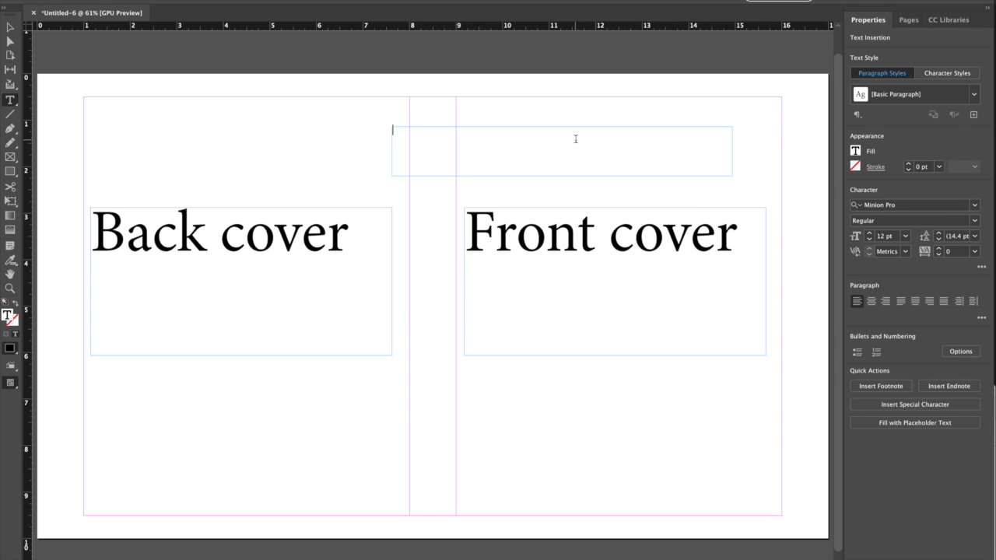
{"action": "type", "text": "Spine"}
{"action": "type", "text": " coevr"}
{"action": "key", "text": "BackSpace"}
{"action": "key", "text": "BackSpace"}
{"action": "key", "text": "BackSpace"}
{"action": "type", "text": "opy"}
{"action": "key", "text": "BackSpace"}
{"action": "key", "text": "BackSpace"}
{"action": "key", "text": "BackSpace"}
{"action": "type", "text": "py - title, author's name, maybe"}
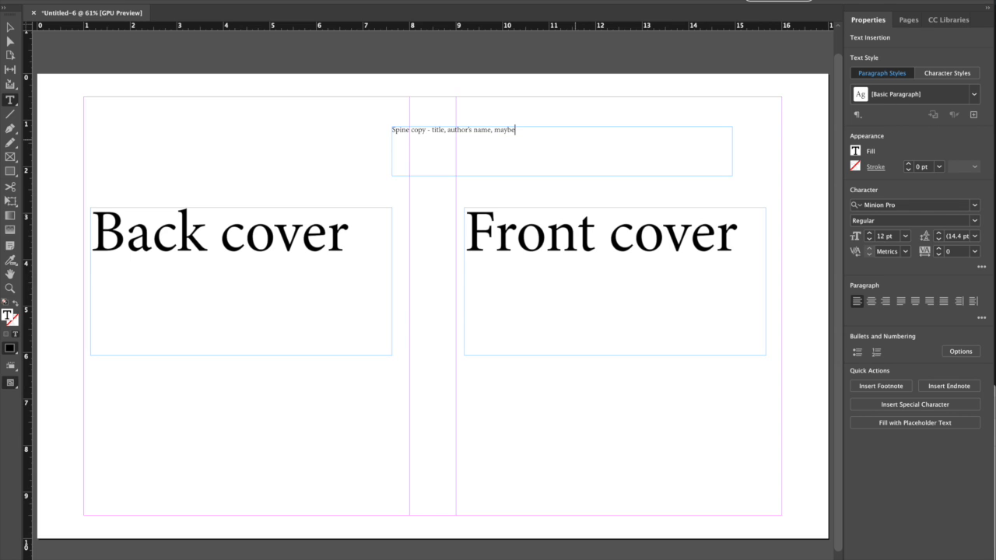
{"action": "type", "text": " publisher"}
Step: Enlarge the spine text to 22 pt
{"action": "key", "text": "ctrl+a"}
{"action": "key", "text": "ctrl+shift+period"}
{"action": "key", "text": "ctrl+shift+period"}
{"action": "key", "text": "ctrl+shift+period"}
{"action": "key", "text": "ctrl+shift+period"}
{"action": "key", "text": "ctrl+shift+period"}
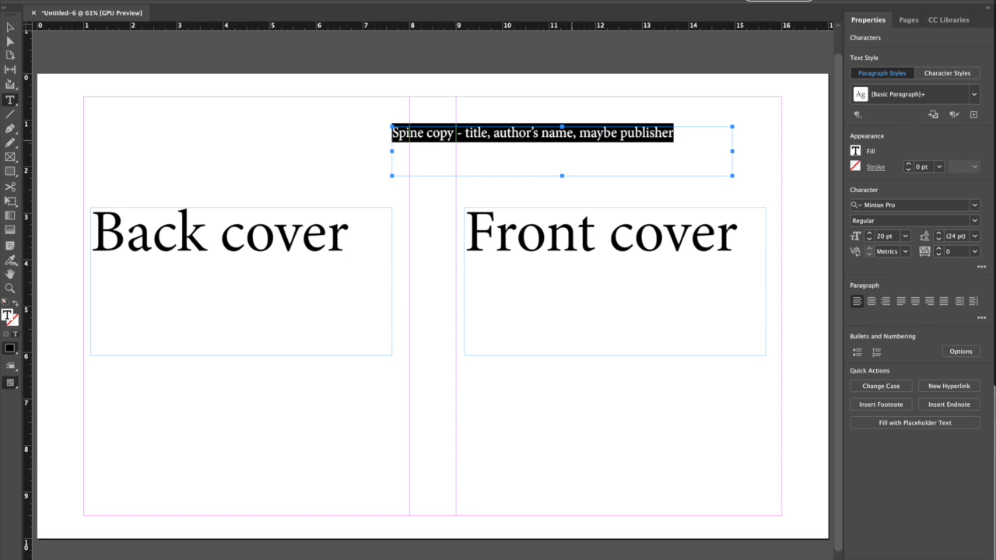
{"action": "key", "text": "Escape"}
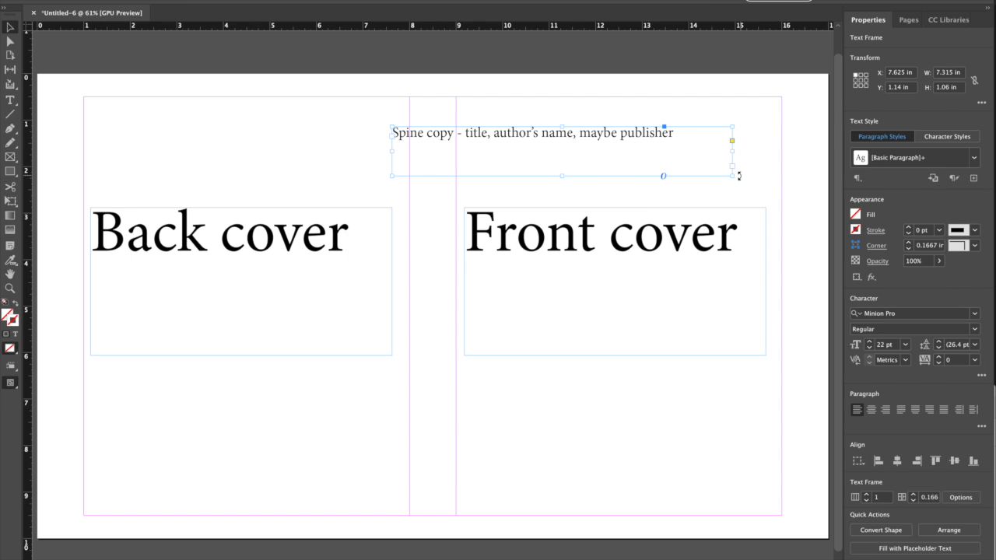
Step: Rotate the spine text frame 90 degrees and move it onto the spine between the covers
{"action": "left_click_drag", "start_coordinate": [739, 176], "coordinate": [541, 311]}
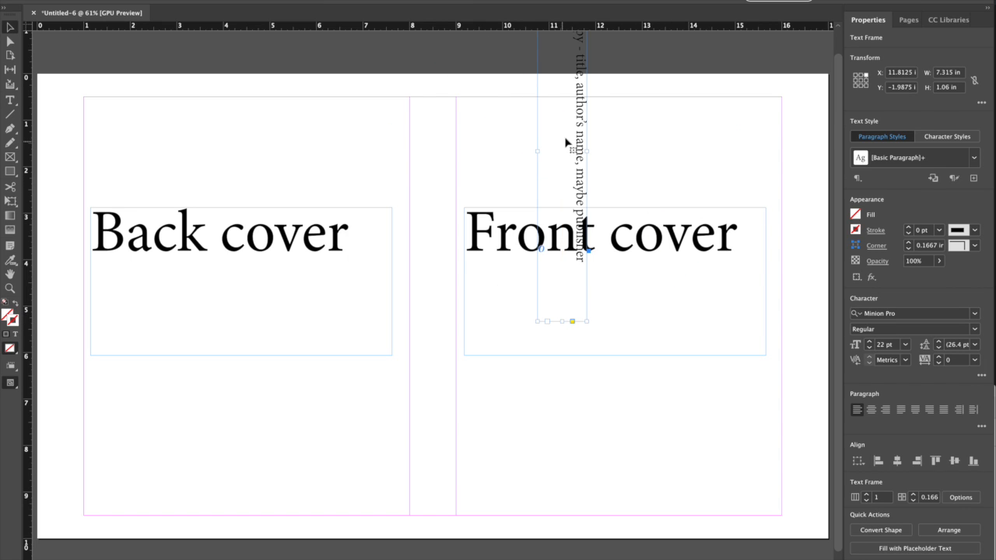
{"action": "left_click_drag", "start_coordinate": [563, 146], "coordinate": [436, 259]}
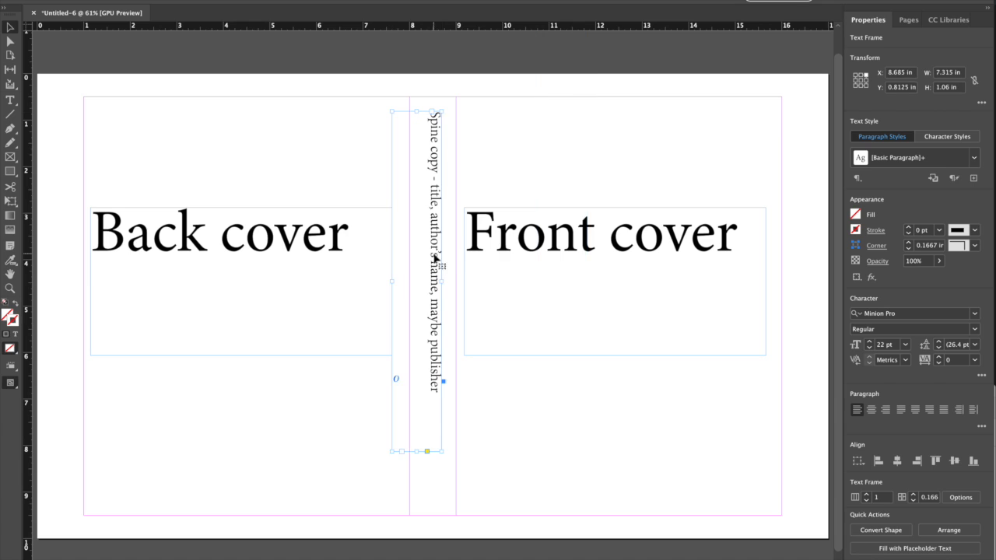
{"action": "left_click", "coordinate": [506, 166]}
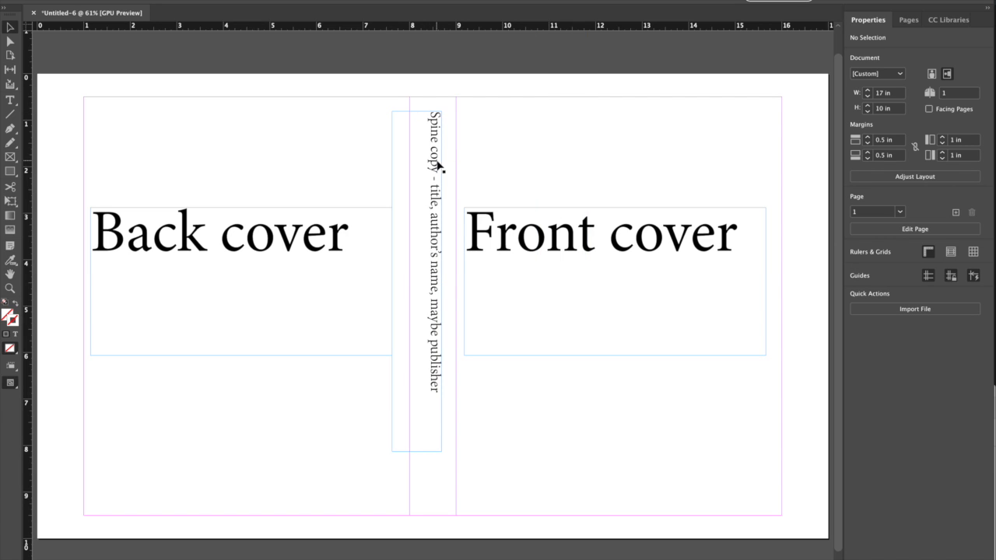
Step: Rotate the spine frame to read from bottom to top
{"action": "left_click", "coordinate": [438, 448]}
{"action": "left_click_drag", "start_coordinate": [446, 456], "coordinate": [429, 122]}
{"action": "left_click_drag", "start_coordinate": [403, 185], "coordinate": [436, 204]}
{"action": "left_click", "coordinate": [505, 134]}
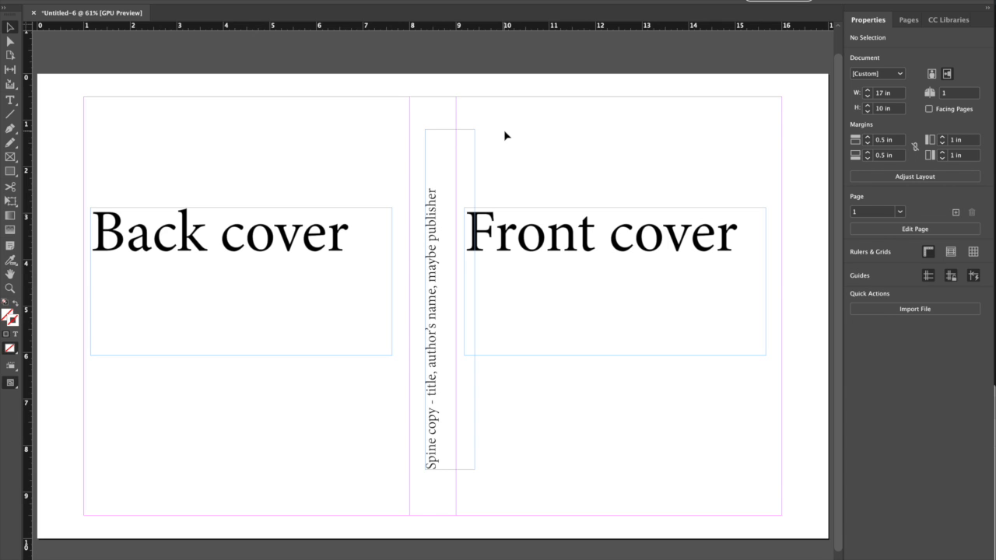
Step: Rotate the spine frame back to read top to bottom and center it over the spine
{"action": "left_click", "coordinate": [467, 169]}
{"action": "left_click_drag", "start_coordinate": [482, 125], "coordinate": [452, 444]}
{"action": "left_click_drag", "start_coordinate": [458, 188], "coordinate": [406, 184]}
{"action": "left_click", "coordinate": [542, 180]}
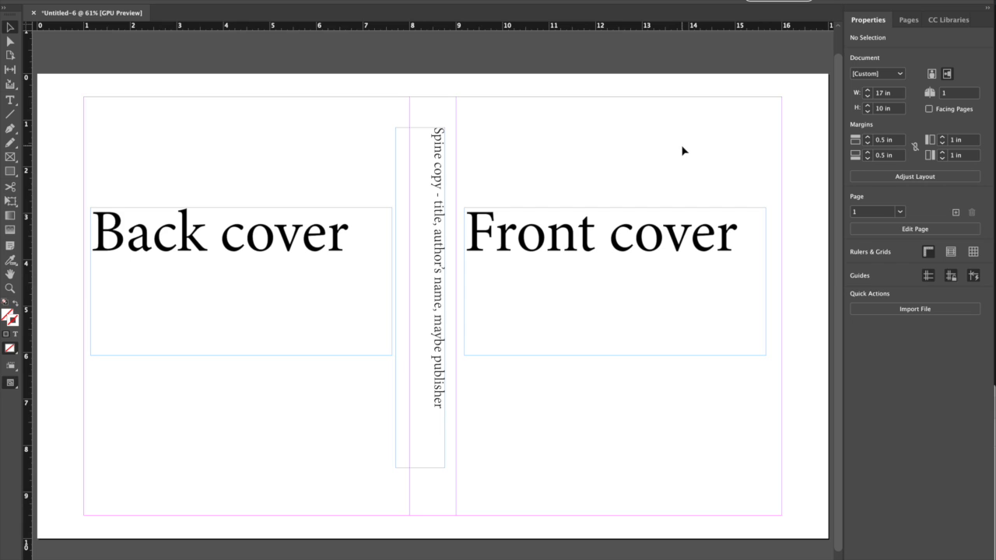
Step: Add a second page to the document
{"action": "left_click", "coordinate": [904, 25]}
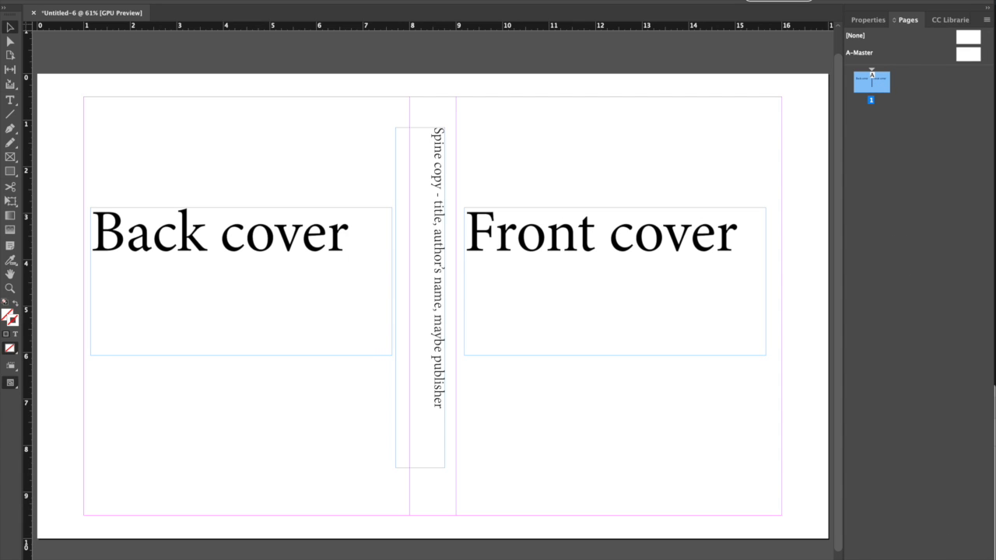
{"action": "left_click", "coordinate": [969, 559]}
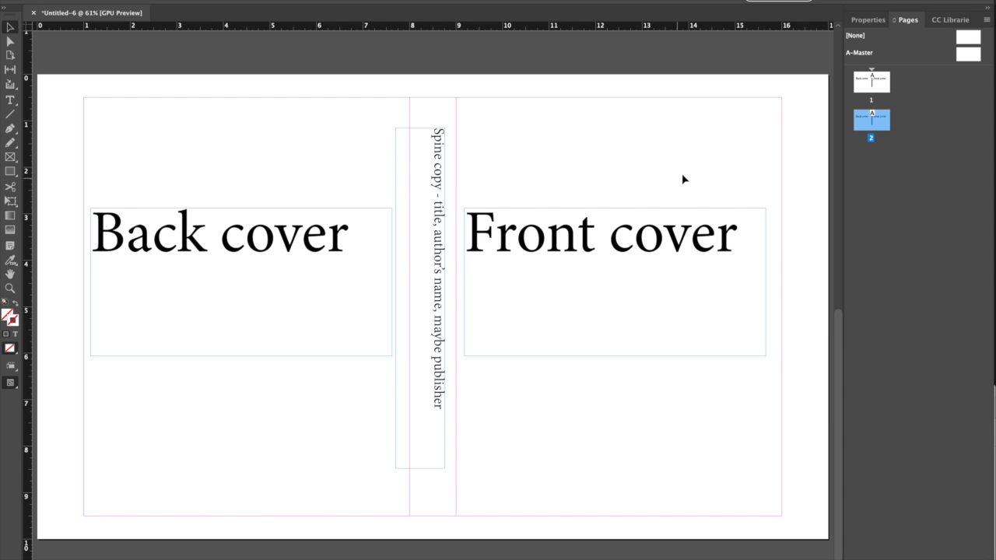
{"action": "scroll", "coordinate": [684, 179], "scroll_direction": "up", "scroll_amount": 1}
{"action": "scroll", "coordinate": [685, 179], "scroll_direction": "down", "scroll_amount": 3}
{"action": "scroll", "coordinate": [683, 178], "scroll_direction": "up", "scroll_amount": 3}
{"action": "scroll", "coordinate": [682, 178], "scroll_direction": "down", "scroll_amount": 1}
{"action": "left_click", "coordinate": [638, 249]}
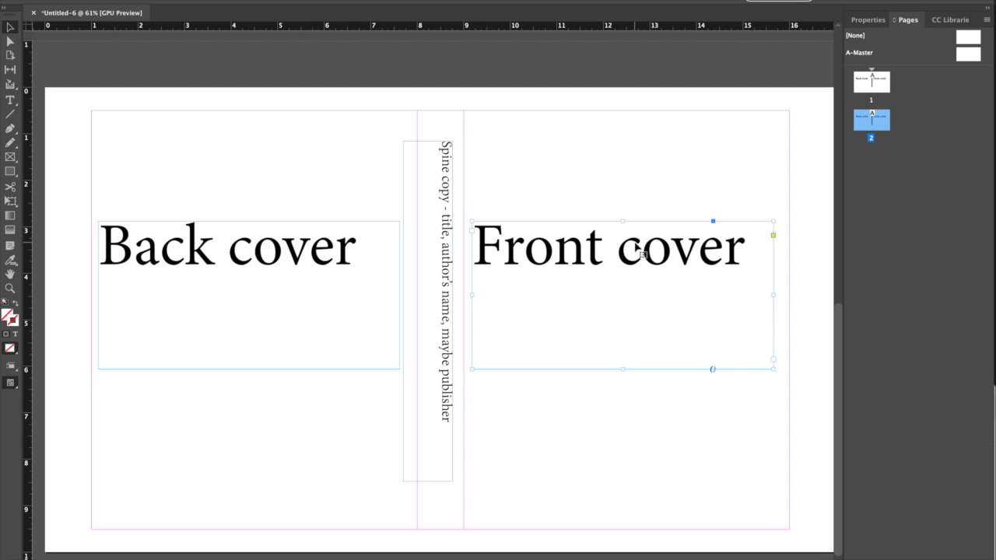
Step: Duplicate the page to create a third page
{"action": "left_click", "coordinate": [880, 134]}
{"action": "left_click_drag", "start_coordinate": [880, 134], "coordinate": [959, 552]}
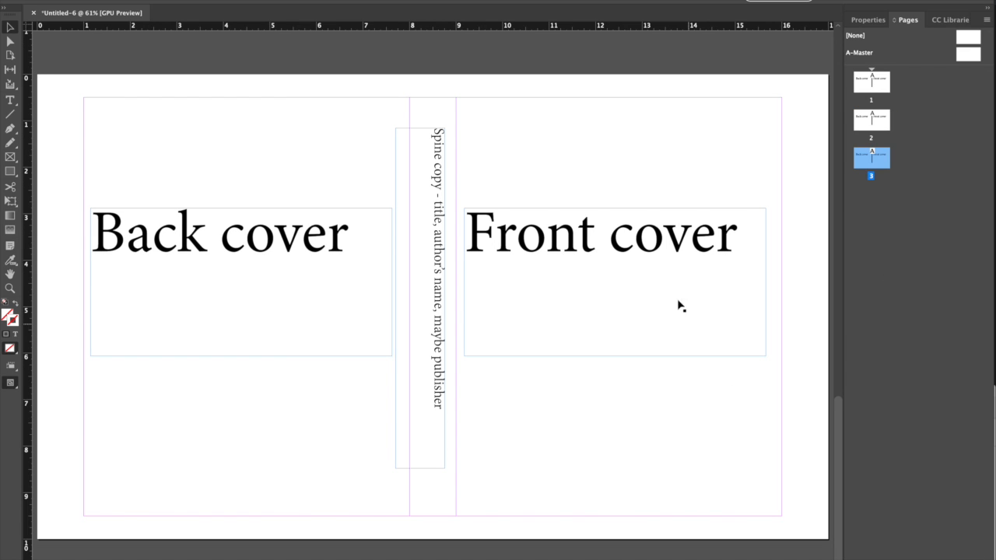
{"action": "scroll", "coordinate": [675, 280], "scroll_direction": "up", "scroll_amount": 2}
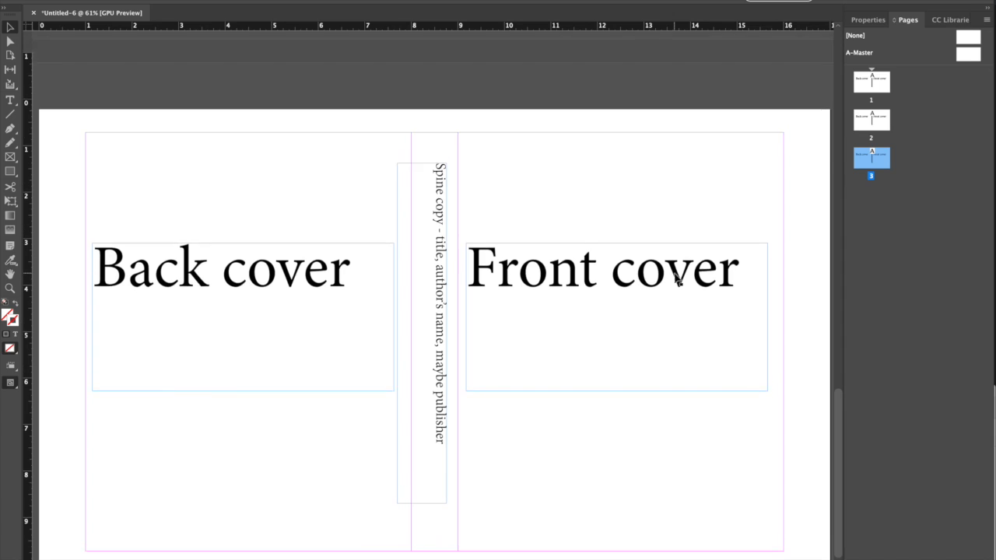
{"action": "scroll", "coordinate": [675, 281], "scroll_direction": "up", "scroll_amount": 2}
{"action": "scroll", "coordinate": [675, 280], "scroll_direction": "down", "scroll_amount": 4}
{"action": "scroll", "coordinate": [675, 280], "scroll_direction": "up", "scroll_amount": 1}
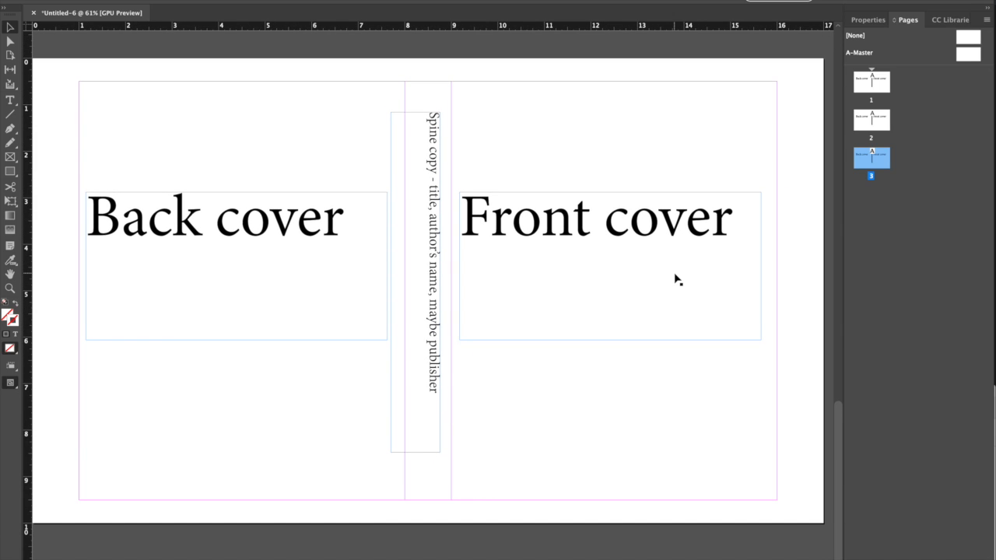